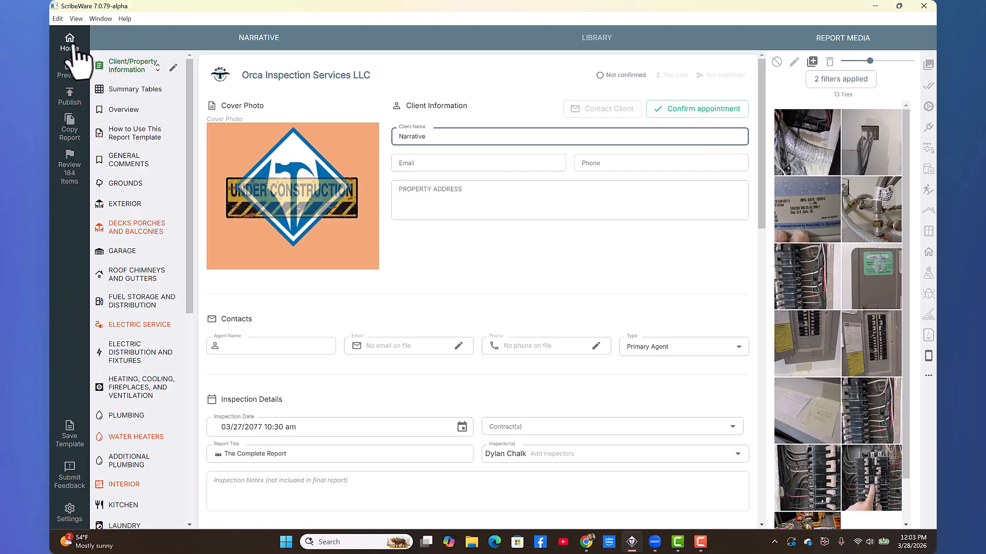
- Leave the Narrative report for the home screen listing report templates and scheduled reports
{"action": "left_click", "coordinate": [68, 42]}
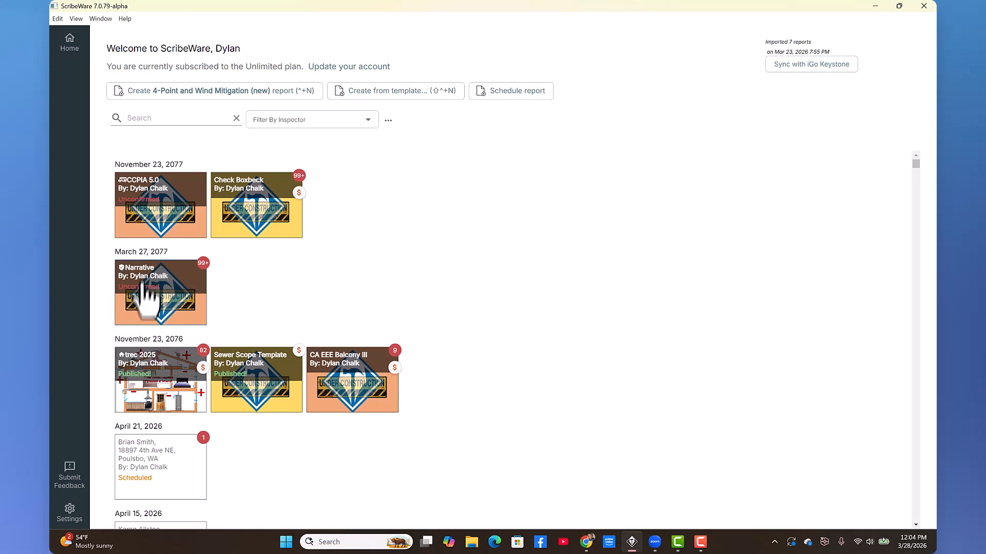
- Open the Narrative report, scroll through all its chapters, then return to Client/Property Information
{"action": "left_click", "coordinate": [146, 304]}
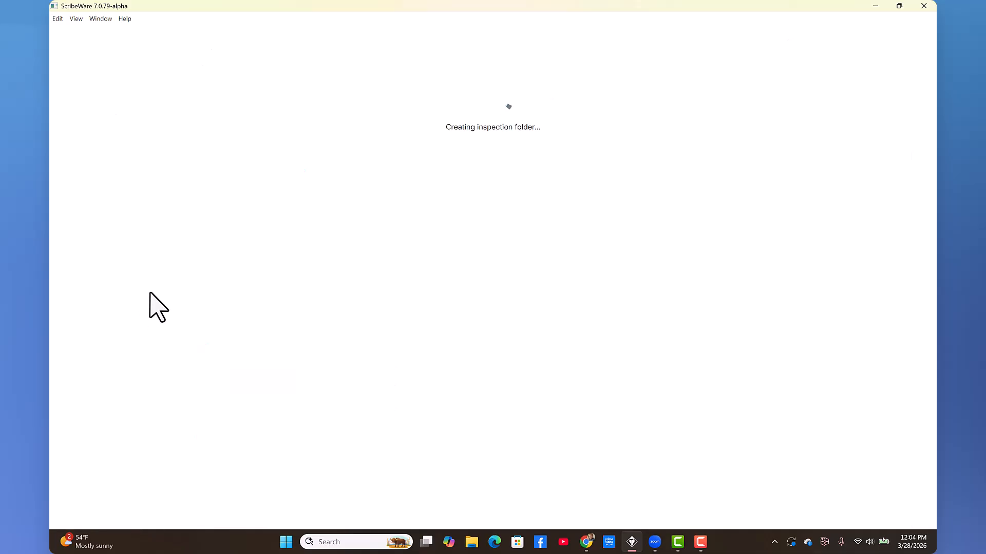
{"action": "left_click_drag", "start_coordinate": [188, 148], "coordinate": [194, 427]}
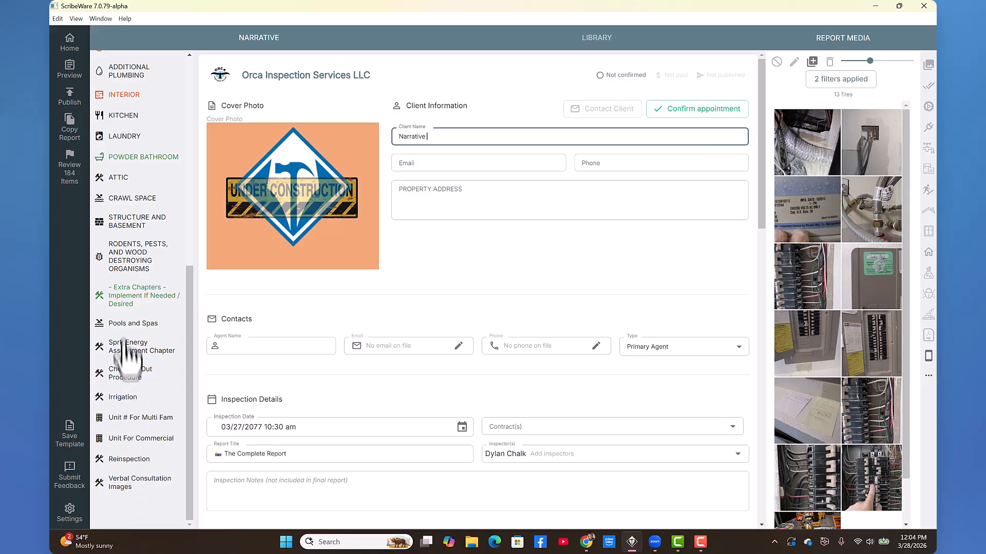
{"action": "left_click_drag", "start_coordinate": [191, 362], "coordinate": [184, 136]}
{"action": "left_click", "coordinate": [139, 72]}
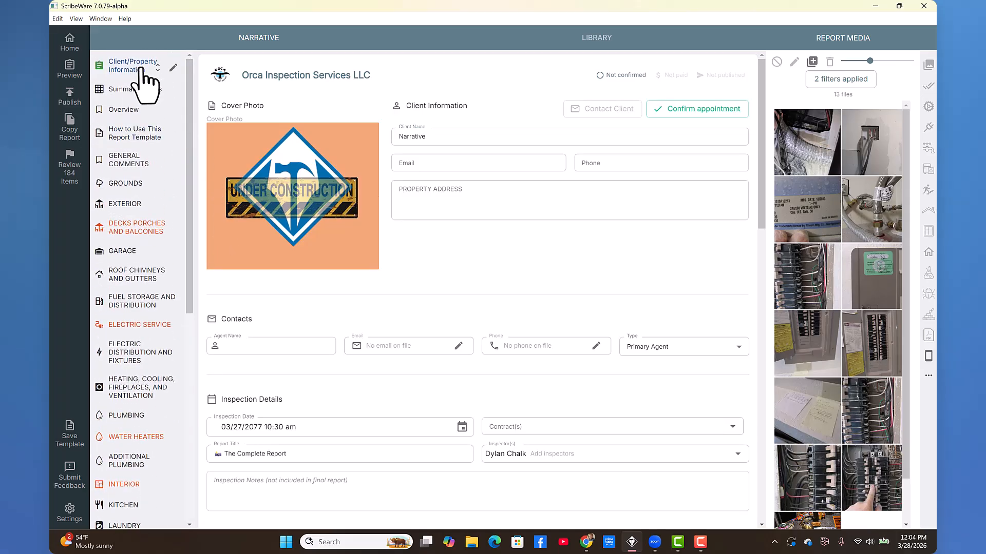
- Return home and scroll the report list down to today's report 260328A
{"action": "left_click", "coordinate": [70, 46]}
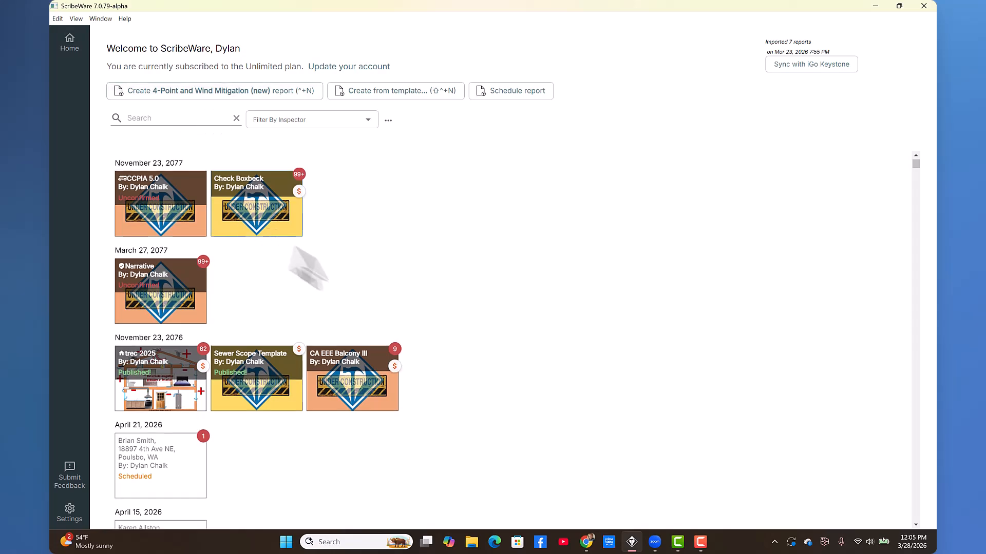
{"action": "scroll", "coordinate": [323, 270], "scroll_direction": "down", "scroll_amount": 15}
{"action": "scroll", "coordinate": [326, 276], "scroll_direction": "down", "scroll_amount": 3}
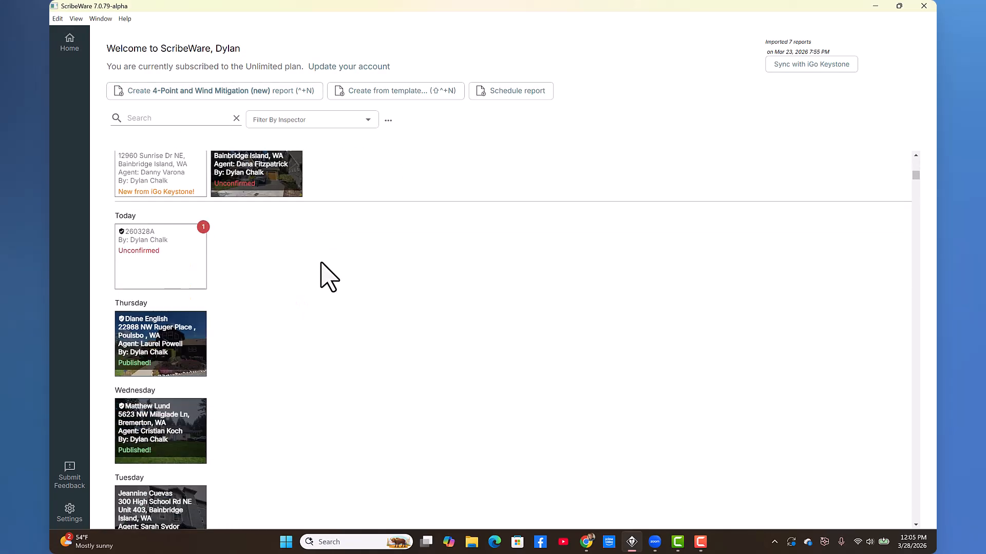
- Copy report 260328A's Wind Mitigation (4/26) chapter into another report, then view 4-Point Inspection
{"action": "left_click", "coordinate": [144, 251]}
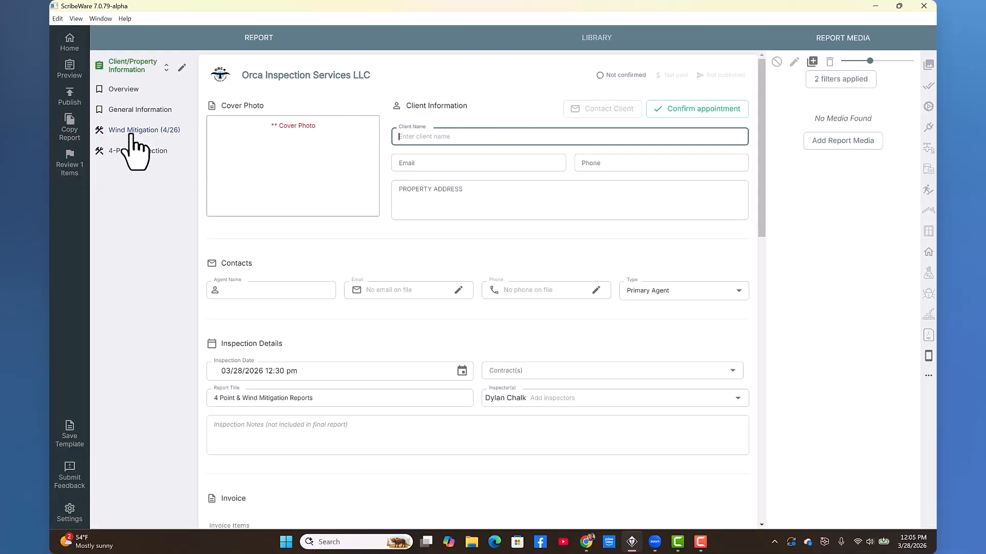
{"action": "left_click", "coordinate": [135, 132]}
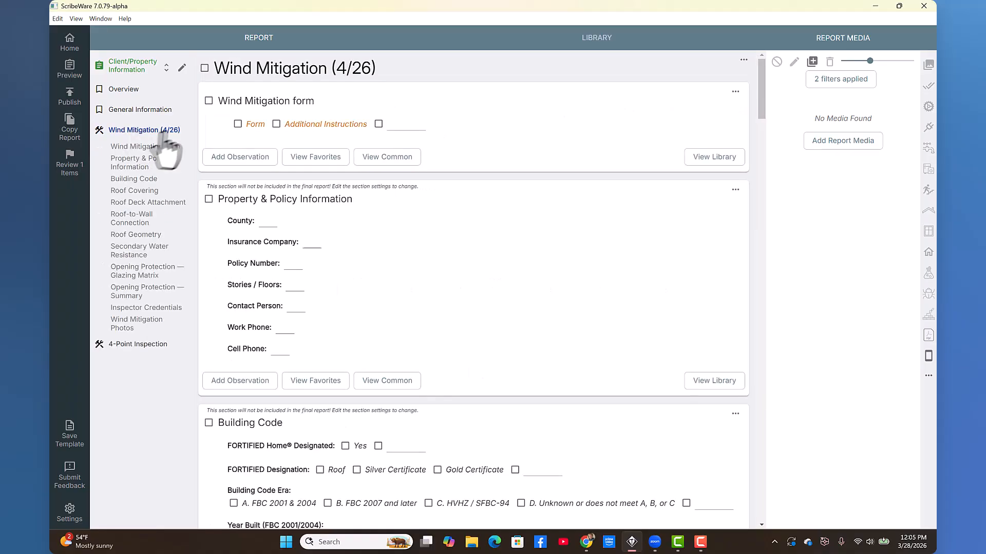
{"action": "left_click", "coordinate": [743, 60]}
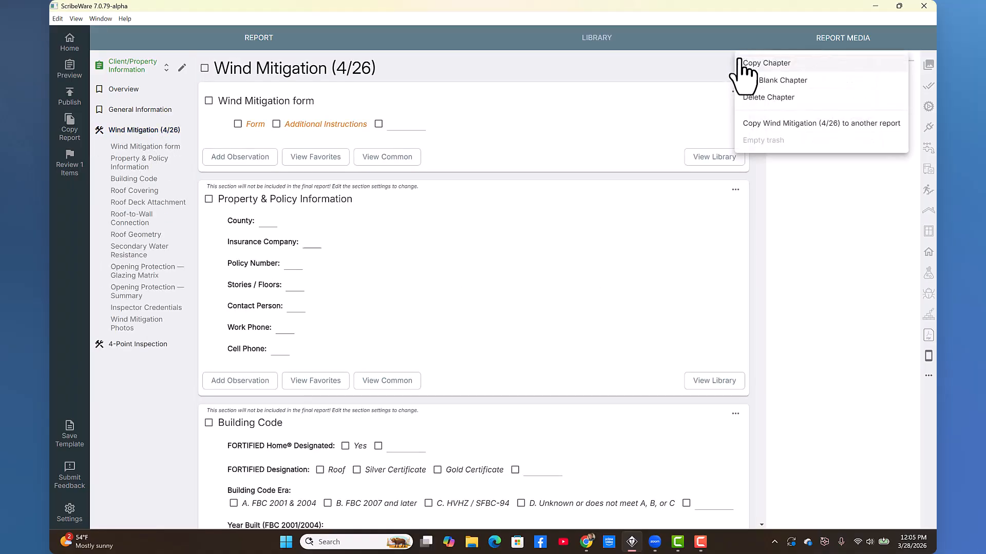
{"action": "left_click", "coordinate": [856, 126]}
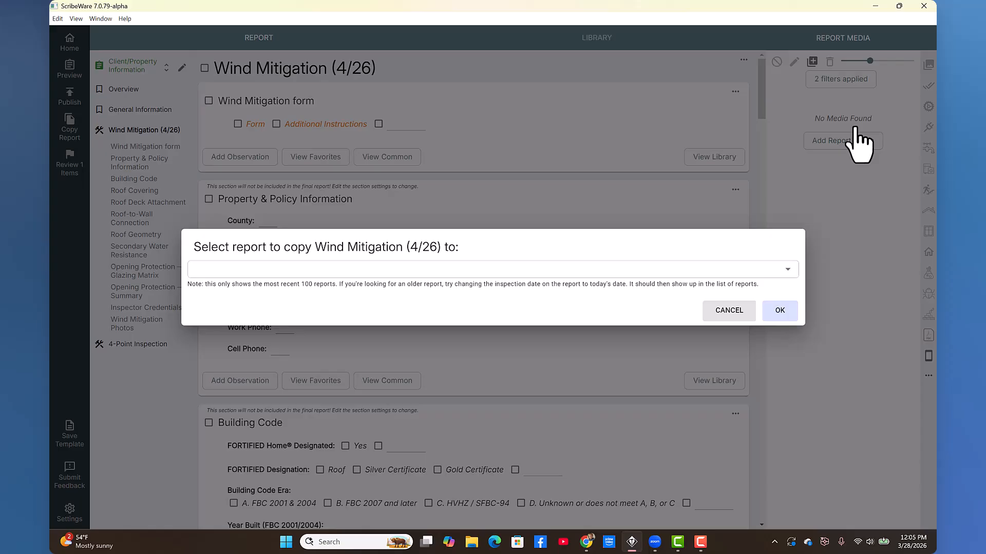
{"action": "left_click", "coordinate": [302, 273]}
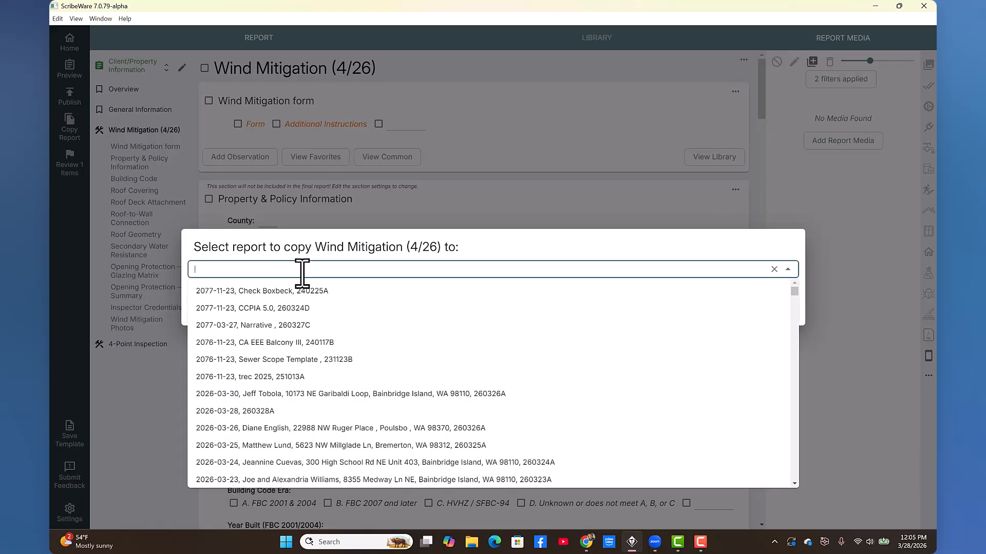
{"action": "key", "text": "ctrl+v"}
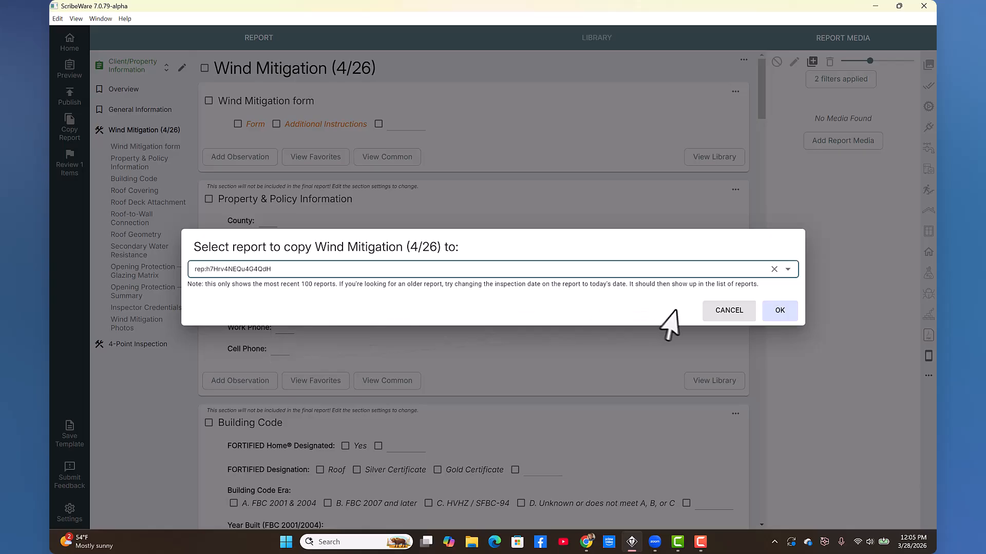
{"action": "left_click", "coordinate": [785, 314]}
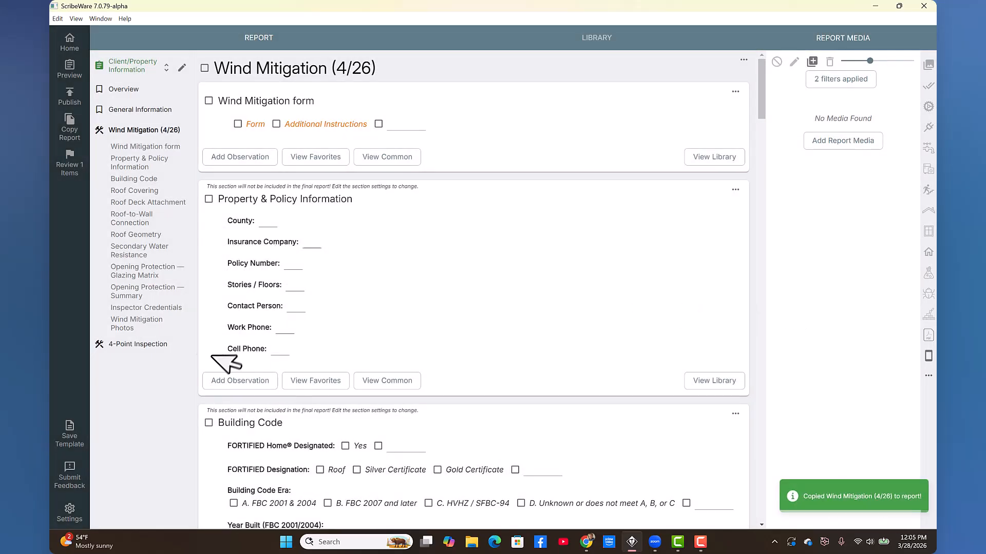
{"action": "left_click", "coordinate": [136, 345]}
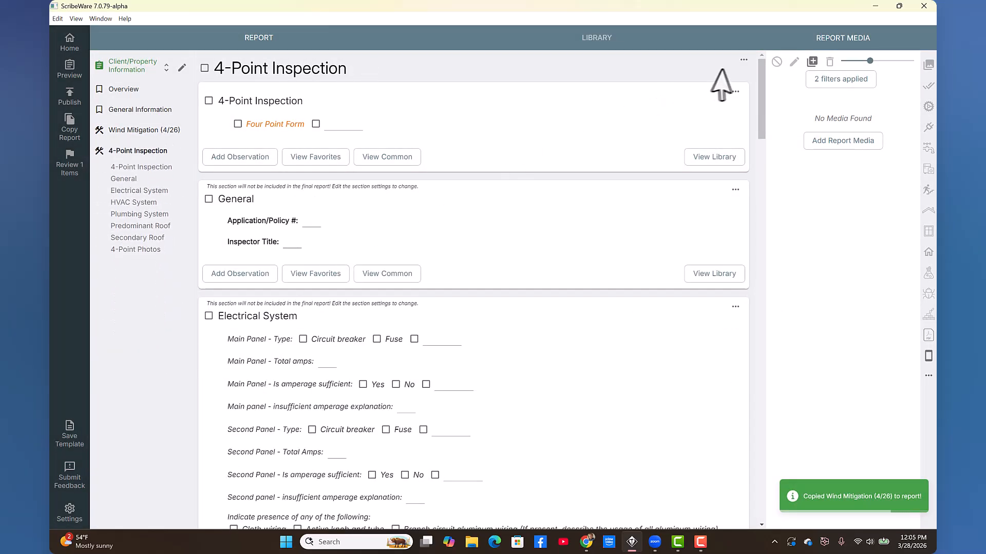
- Copy the 4-Point Inspection chapter into the '2077-03-27, Narrative' report and return home
{"action": "left_click", "coordinate": [743, 60]}
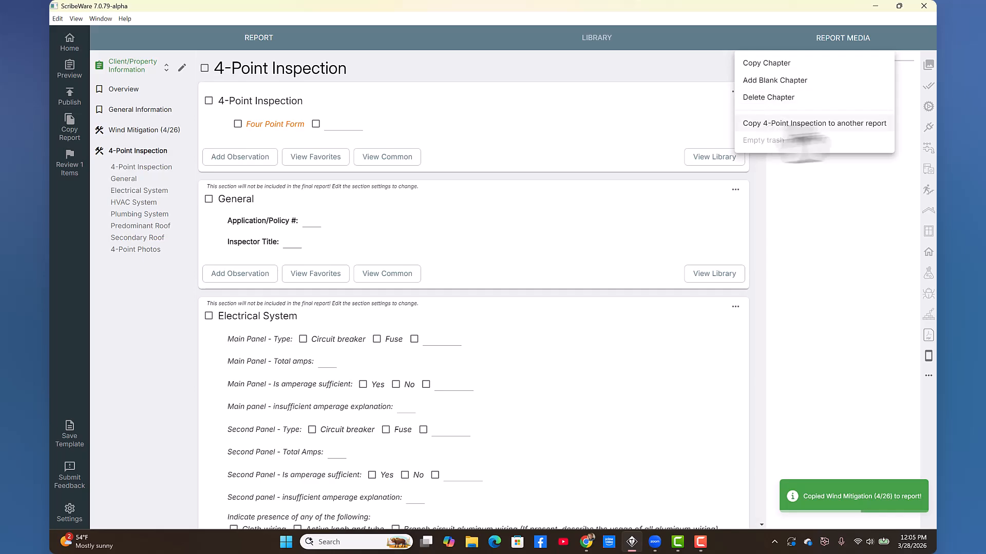
{"action": "left_click", "coordinate": [829, 124]}
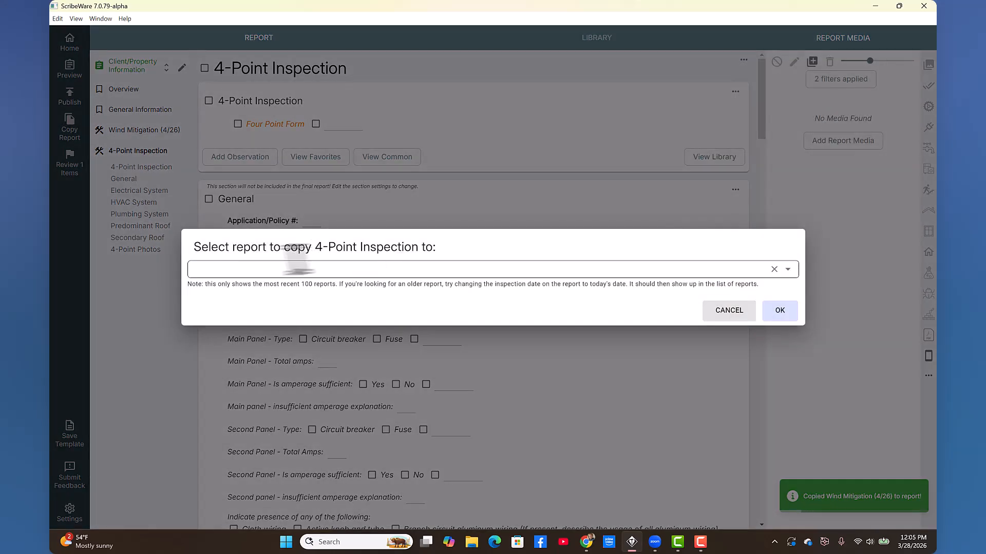
{"action": "left_click", "coordinate": [289, 269]}
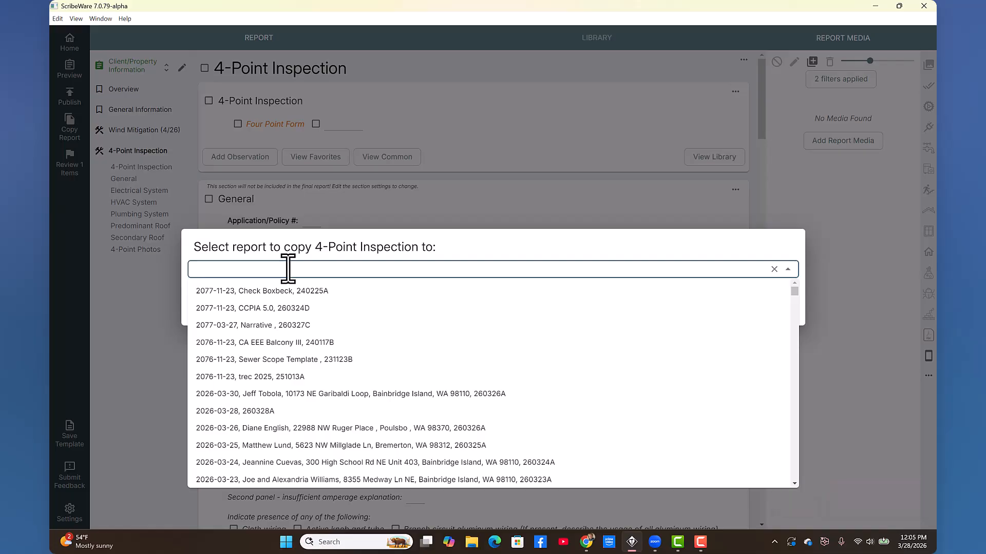
{"action": "left_click", "coordinate": [278, 326]}
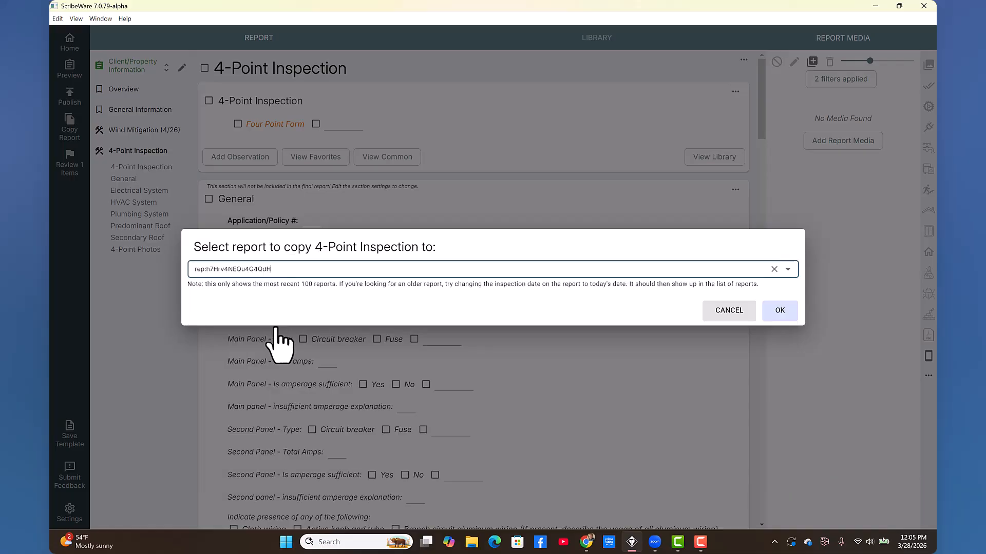
{"action": "left_click", "coordinate": [783, 313]}
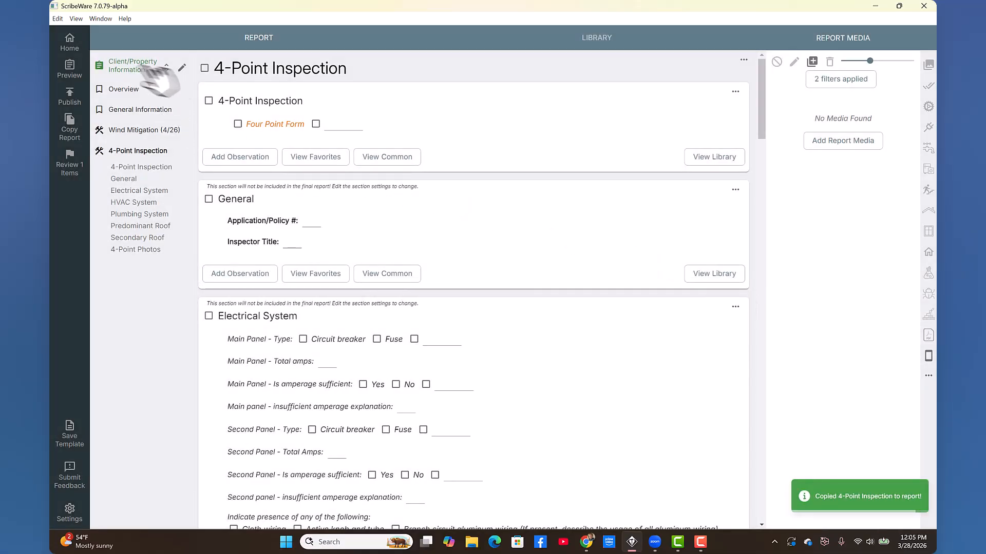
{"action": "left_click", "coordinate": [70, 42]}
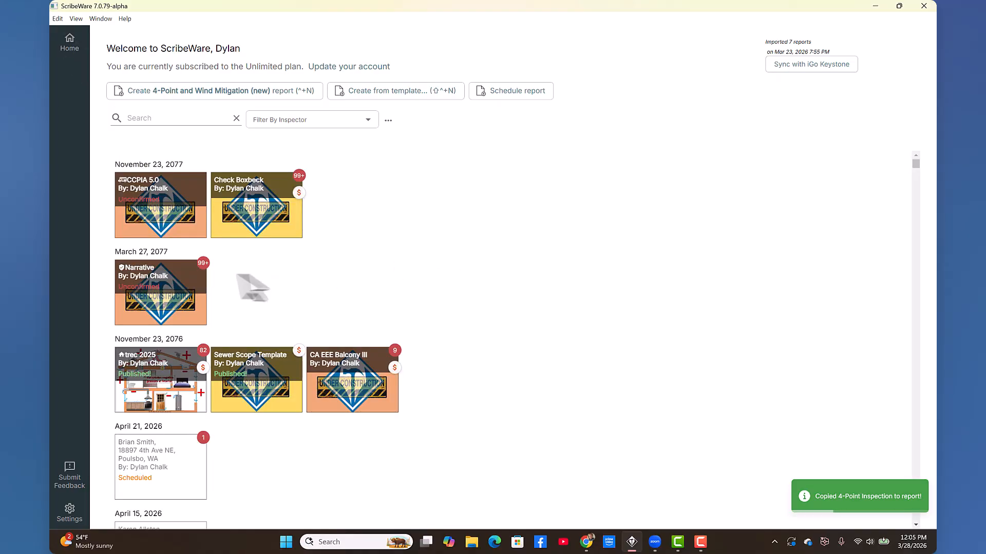
- Open the Narrative report and scroll to the copied Wind Mitigation and 4-Point Inspection chapters
{"action": "left_click", "coordinate": [140, 288]}
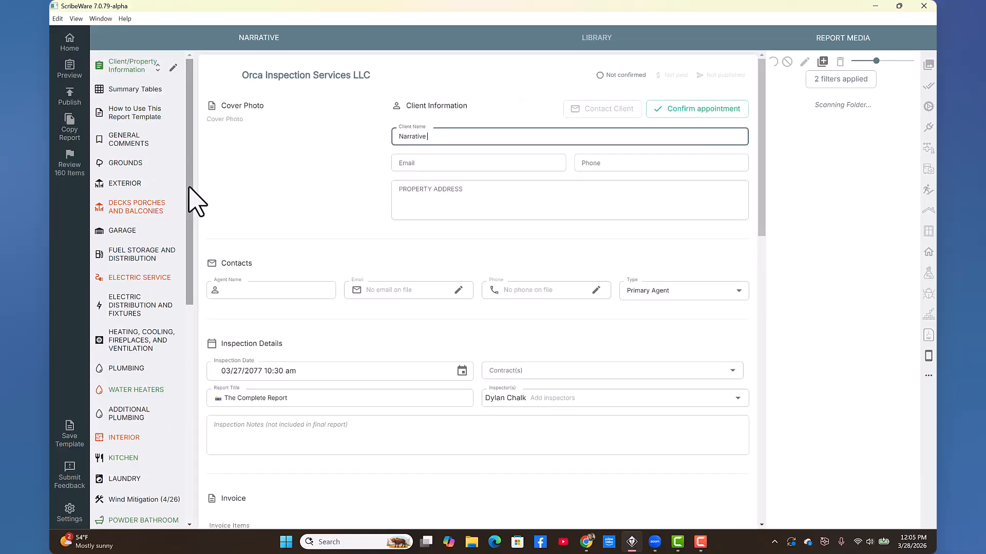
{"action": "scroll", "coordinate": [185, 246], "scroll_direction": "down", "scroll_amount": 5}
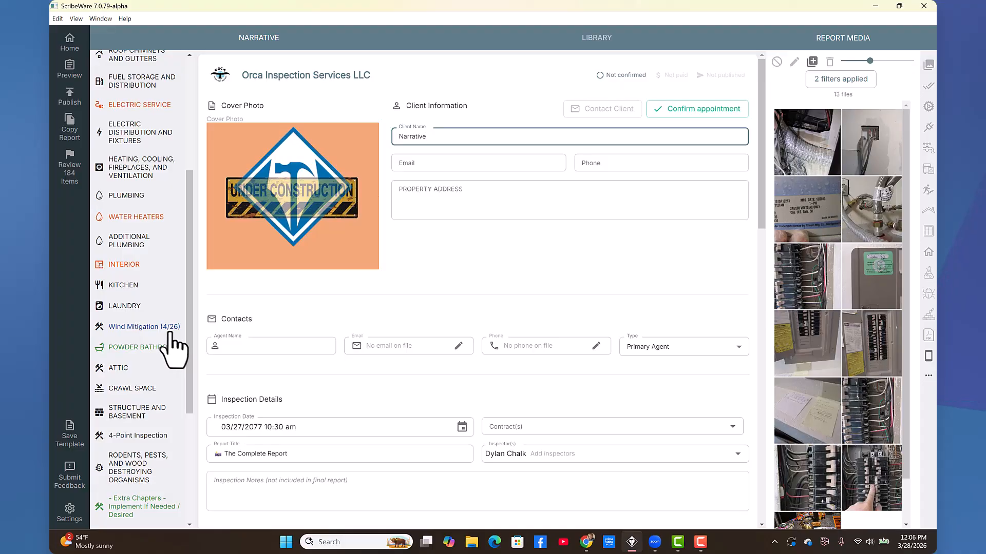
- In chapter edit mode, drag Wind Mitigation (4/26) to follow Checking Out Procedure
{"action": "mouse_move", "coordinate": [189, 304]}
{"action": "left_mouse_down"}
{"action": "mouse_move", "coordinate": [173, 110]}
{"action": "mouse_move", "coordinate": [192, 139]}
{"action": "mouse_move", "coordinate": [189, 306]}
{"action": "left_mouse_up"}
{"action": "left_click", "coordinate": [173, 67]}
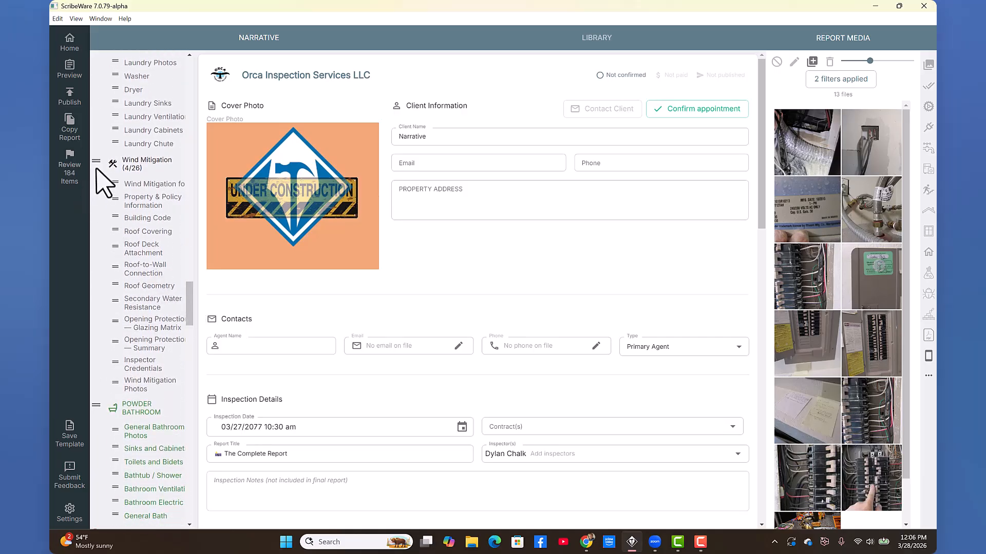
{"action": "left_click_drag", "start_coordinate": [97, 163], "coordinate": [90, 344]}
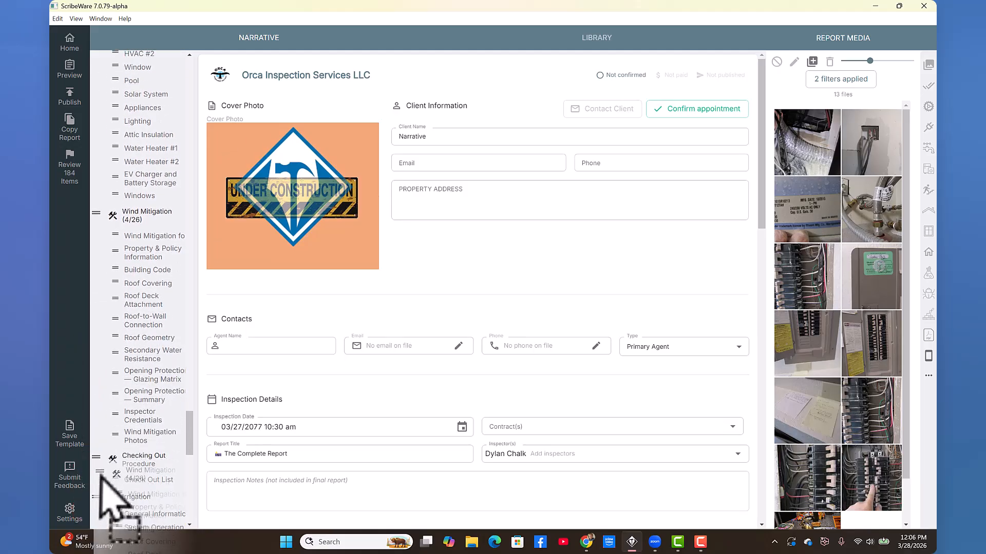
{"action": "left_click_drag", "start_coordinate": [101, 477], "coordinate": [105, 314]}
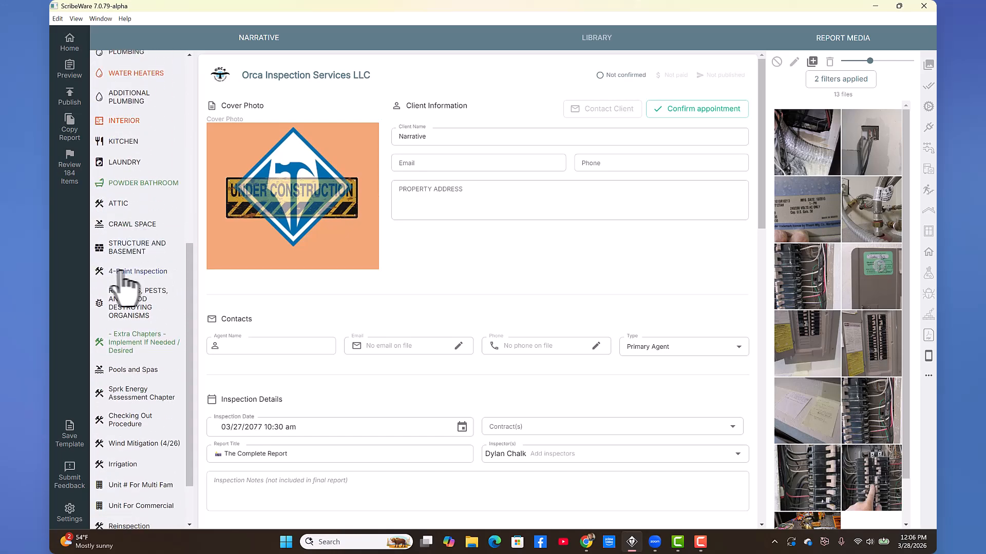
- Drag 4-Point Inspection between Checking Out Procedure and Wind Mitigation (4/26)
{"action": "scroll", "coordinate": [158, 240], "scroll_direction": "up", "scroll_amount": 1}
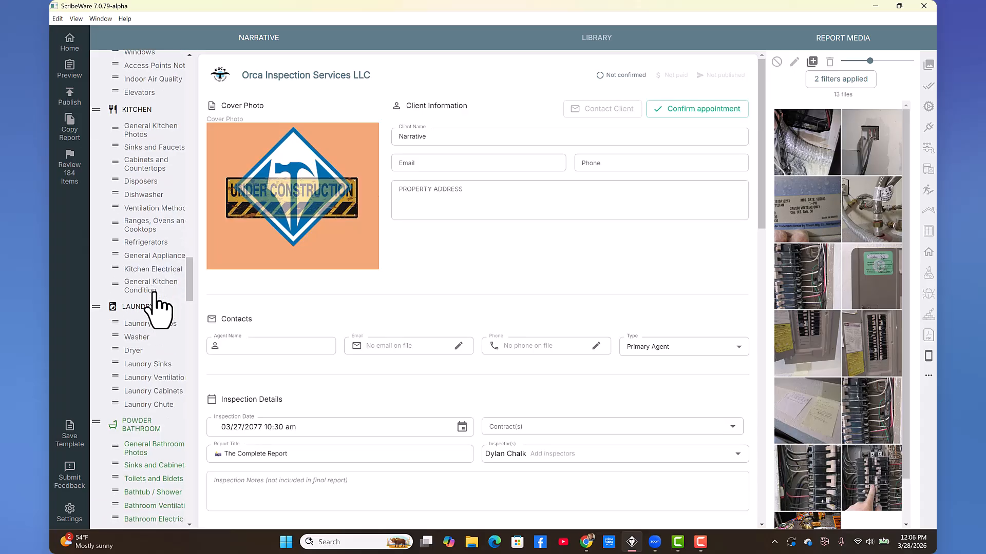
{"action": "scroll", "coordinate": [159, 308], "scroll_direction": "down", "scroll_amount": 12}
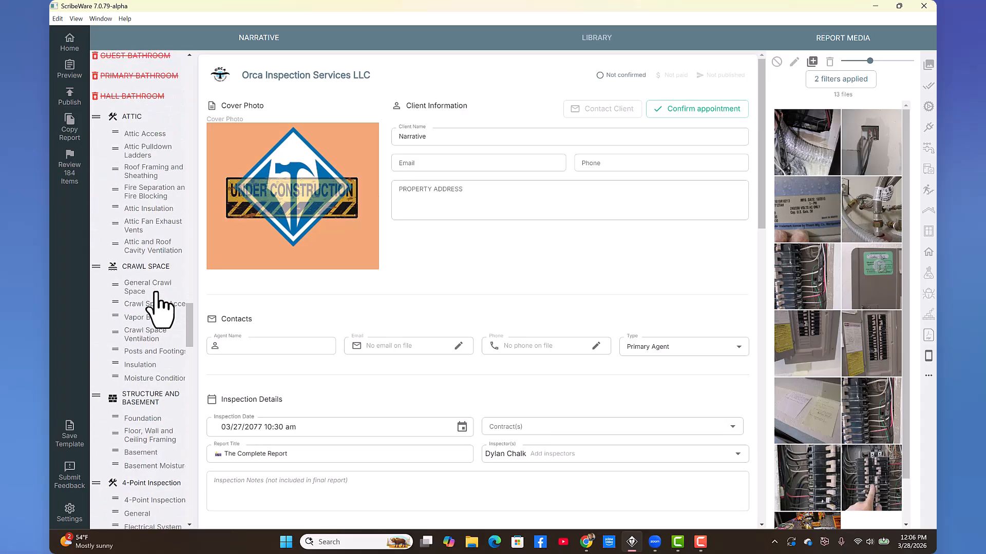
{"action": "scroll", "coordinate": [156, 298], "scroll_direction": "down", "scroll_amount": 4}
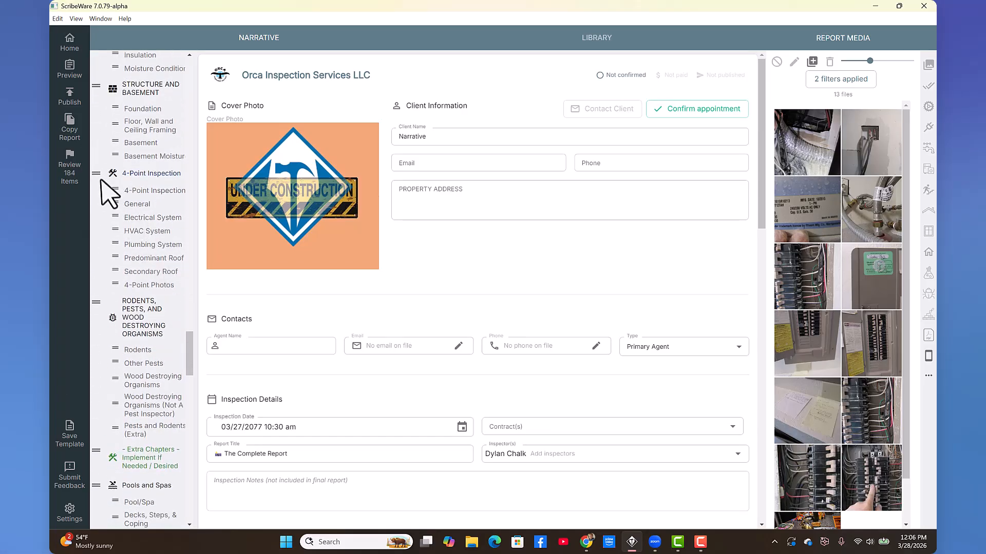
{"action": "left_click_drag", "start_coordinate": [96, 173], "coordinate": [92, 381]}
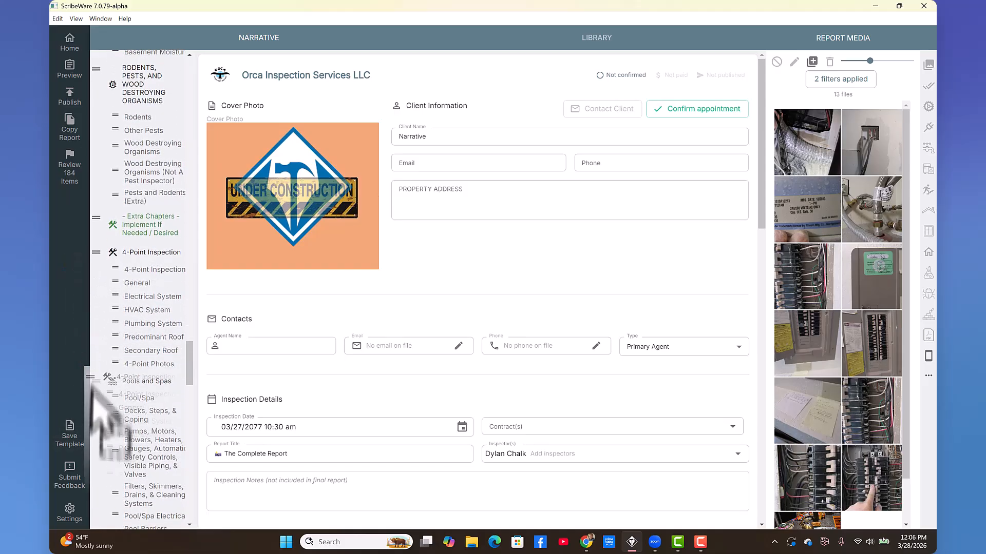
{"action": "left_click_drag", "start_coordinate": [100, 484], "coordinate": [114, 264]}
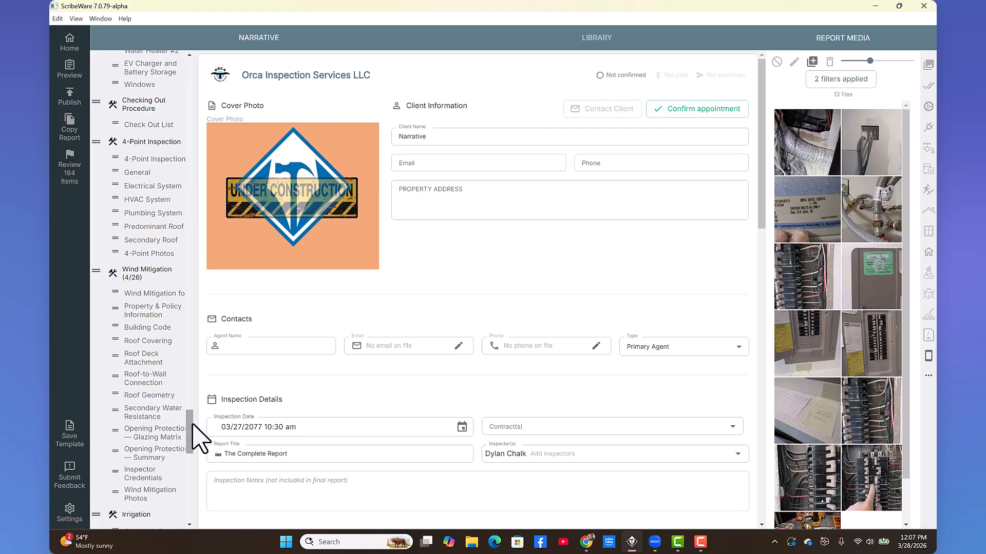
{"action": "left_click_drag", "start_coordinate": [193, 426], "coordinate": [194, 61]}
- Exit chapter edit mode and confirm the order: Checking Out Procedure, 4-Point Inspection, Wind Mitigation, Irrigation
{"action": "left_click", "coordinate": [174, 68]}
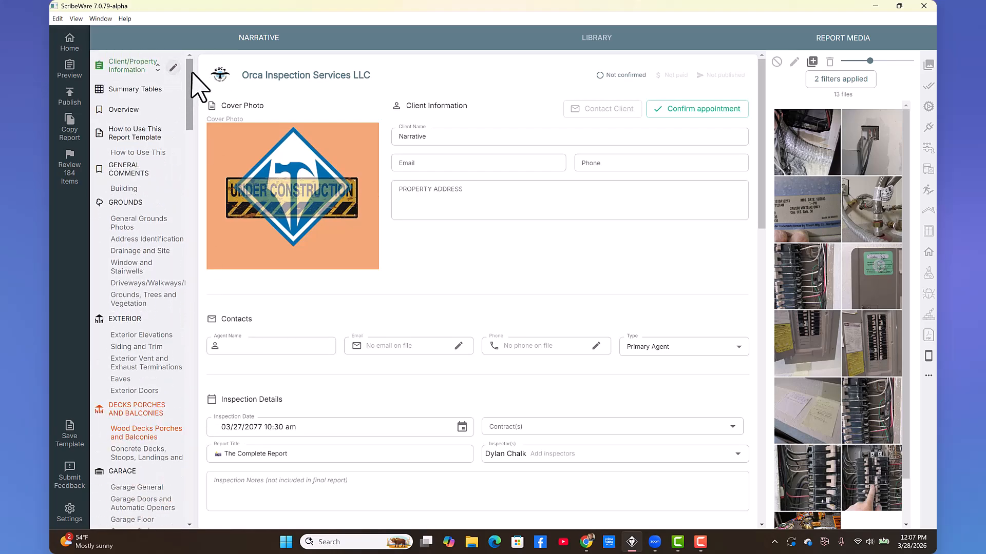
{"action": "left_click_drag", "start_coordinate": [190, 72], "coordinate": [176, 394]}
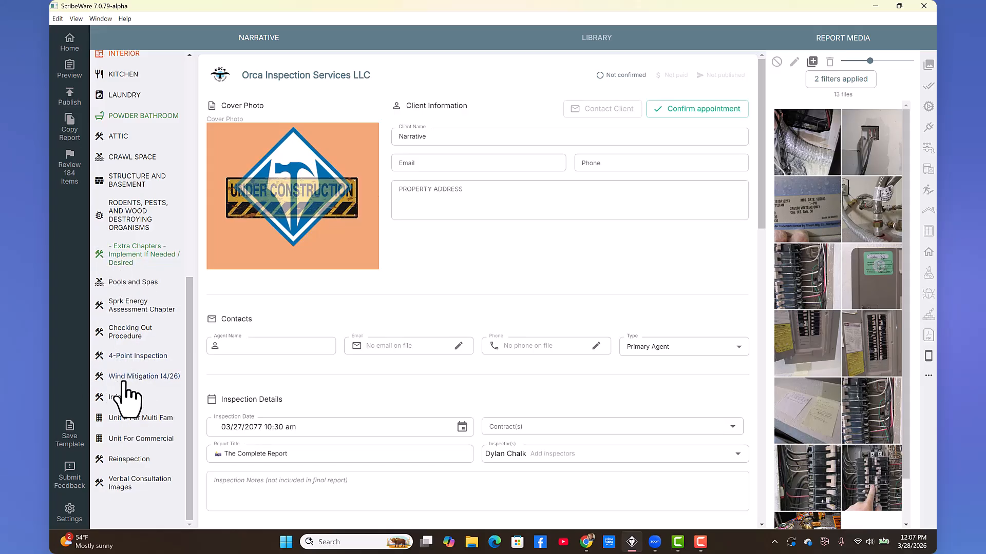
{"action": "left_click_drag", "start_coordinate": [193, 412], "coordinate": [199, 129]}
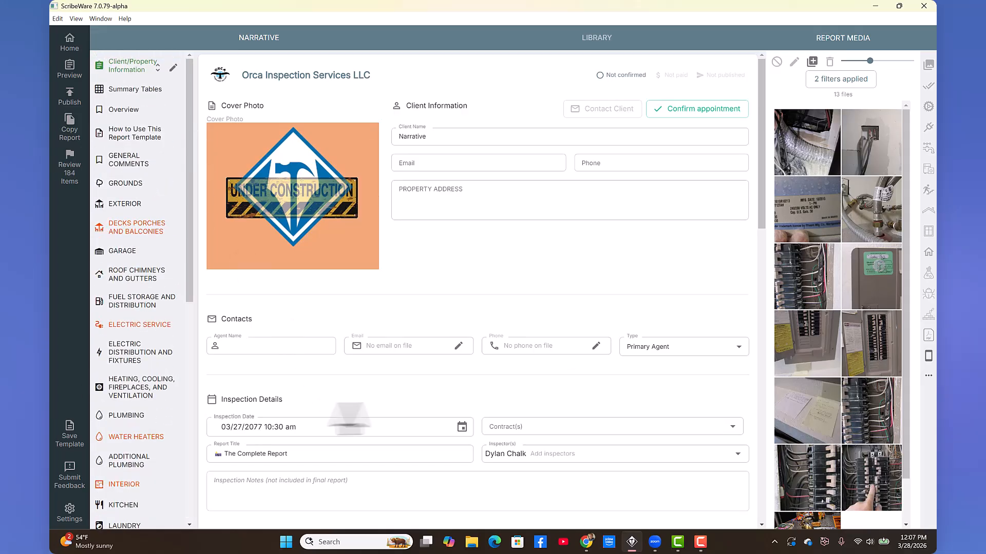